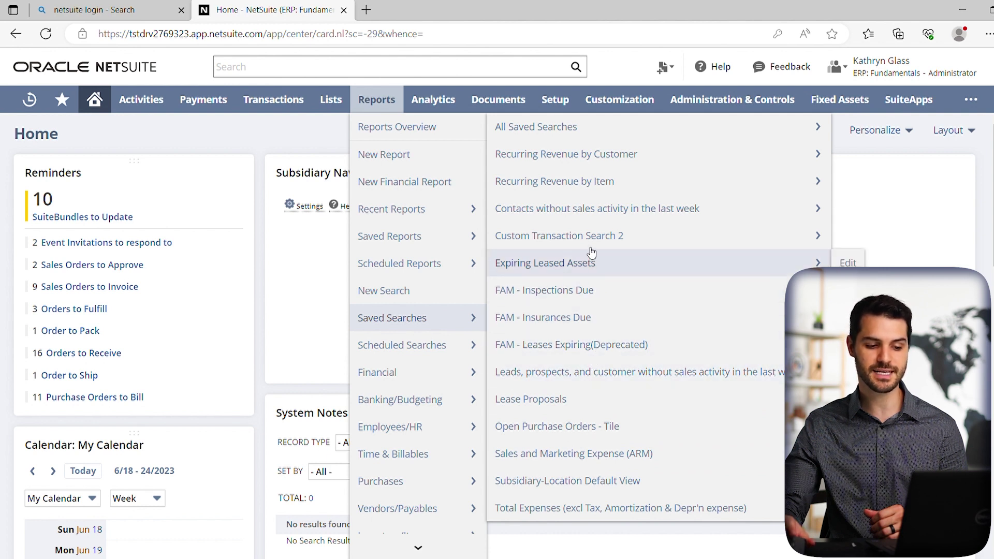
pyautogui.moveTo(566, 153)
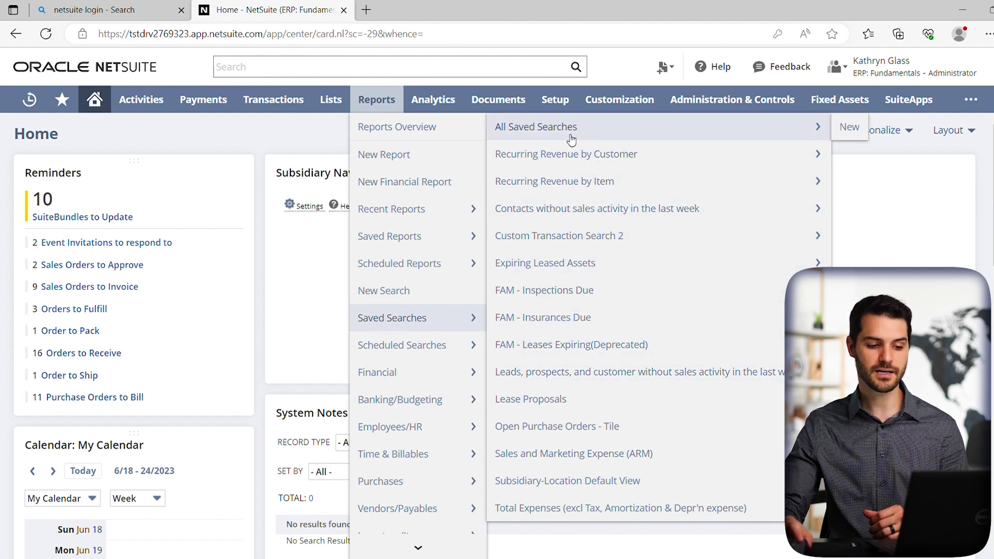
# Step: Open All Saved Searches from the Reports > Saved Searches menu
pyautogui.moveTo(536, 126)
pyautogui.click(563, 136)
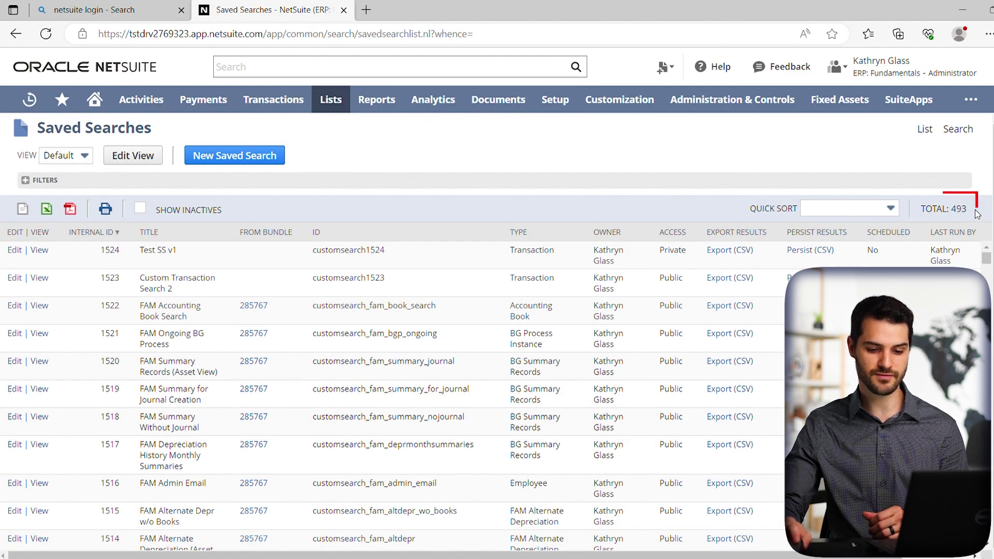
# Step: Highlight the TOTAL: 493 count on the Saved Searches list, then clear the highlight
pyautogui.moveTo(973, 211); pyautogui.dragTo(916, 213)
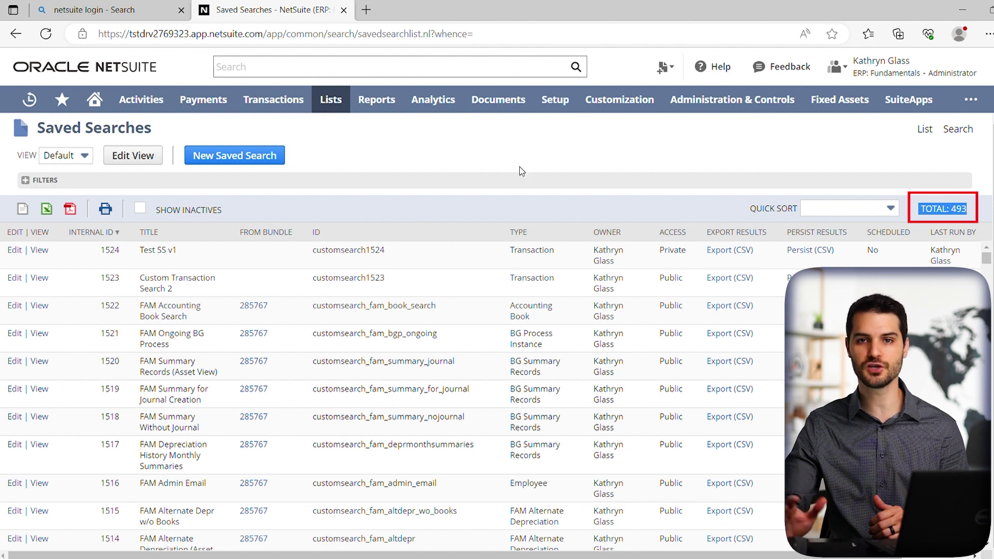
pyautogui.click(470, 175)
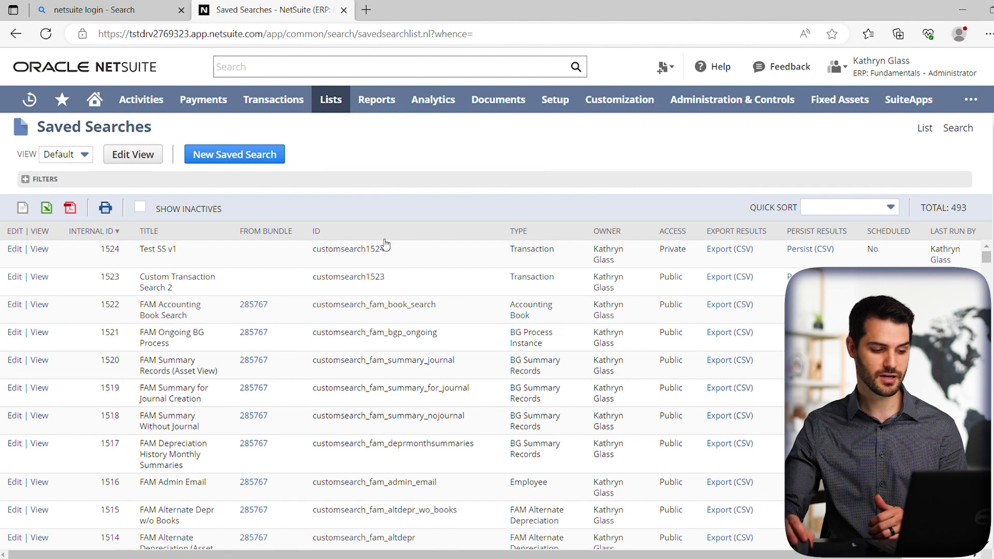
pyautogui.scroll(-1, 367, 229)
pyautogui.scroll(-2, 144, 309)
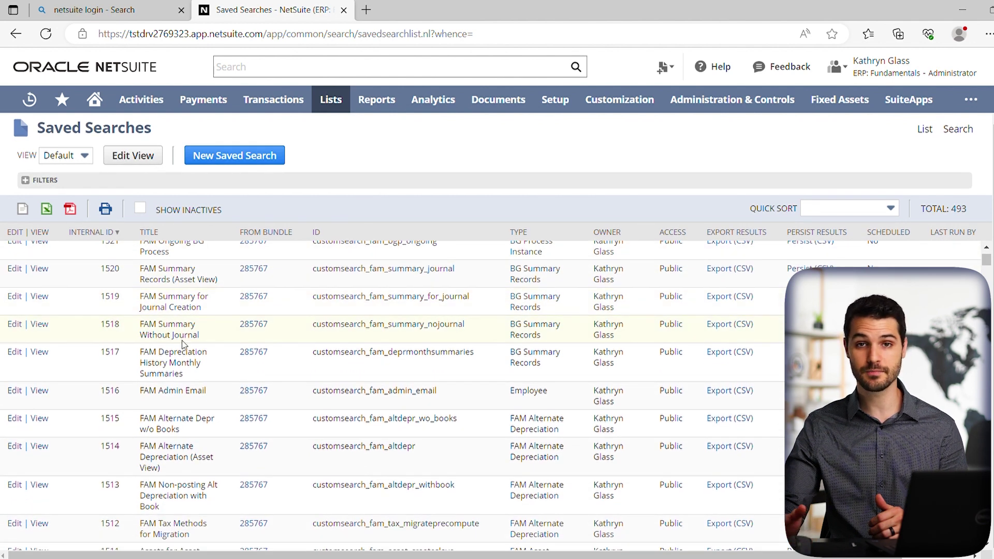
pyautogui.scroll(-2, 184, 344)
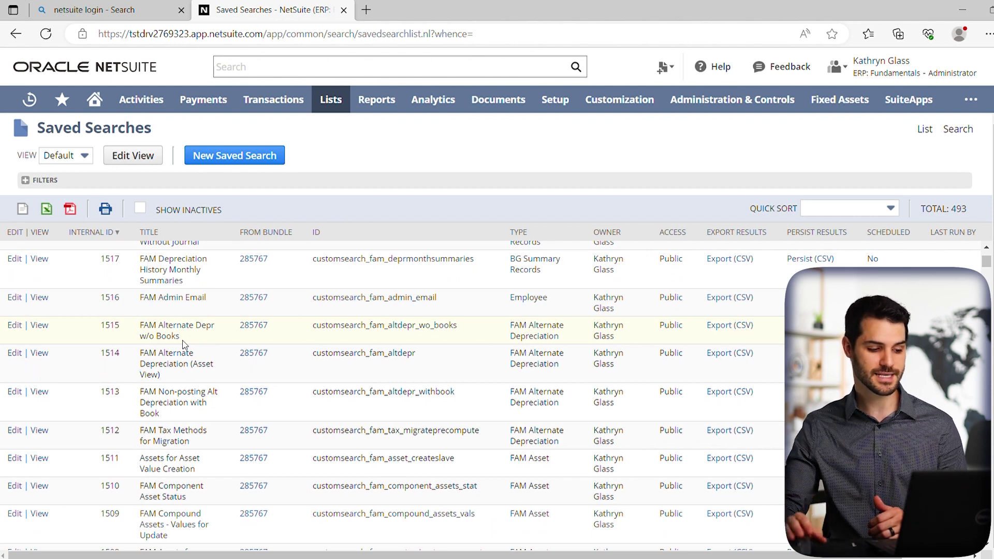
pyautogui.scroll(-1, 184, 345)
pyautogui.scroll(-1, 185, 350)
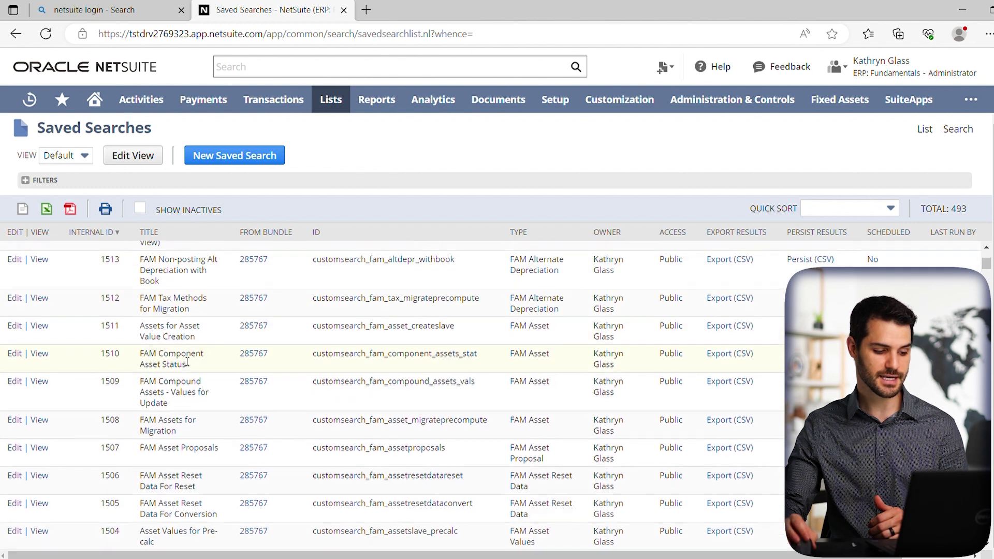
pyautogui.scroll(-1, 184, 357)
pyautogui.scroll(-1, 185, 377)
pyautogui.scroll(-1, 184, 377)
pyautogui.scroll(-2, 182, 381)
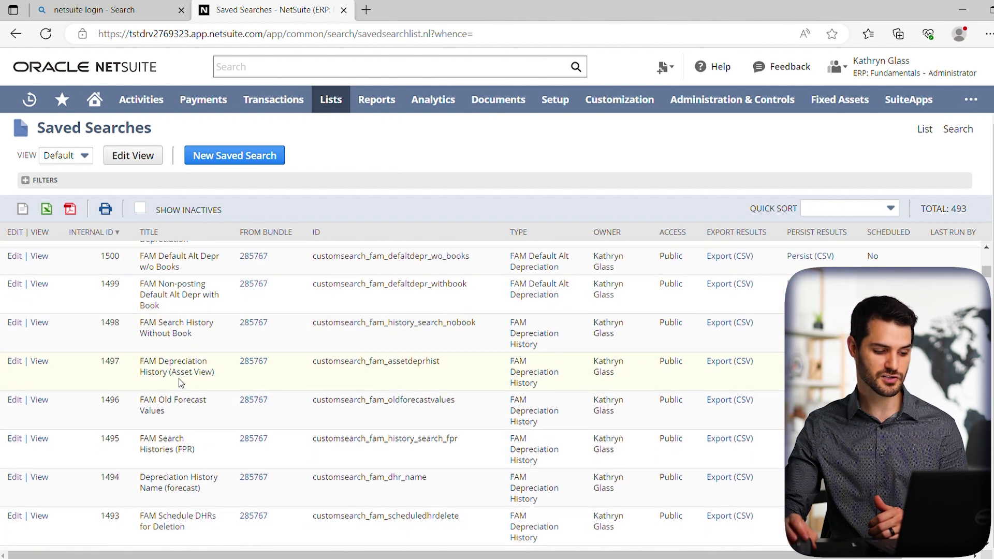